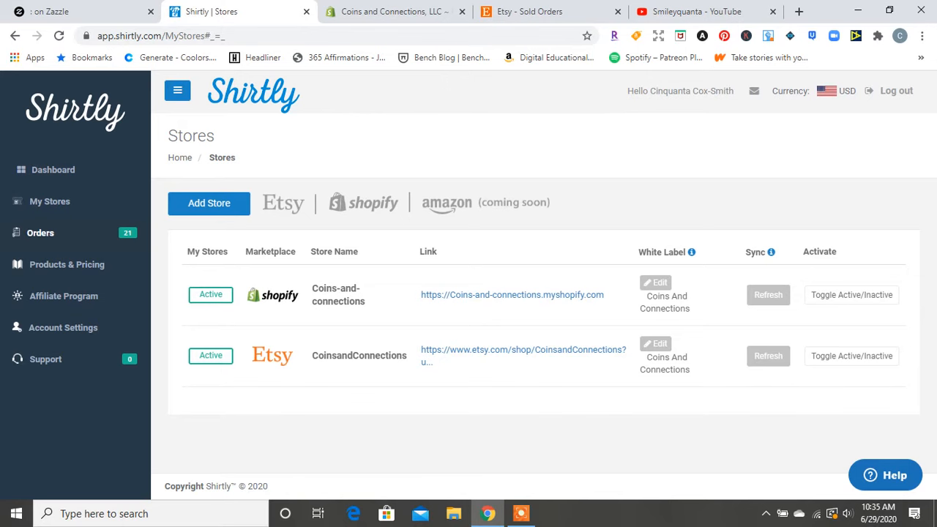
- Open the dashboard and look over the order status cards and the orders chart
click(43, 233)
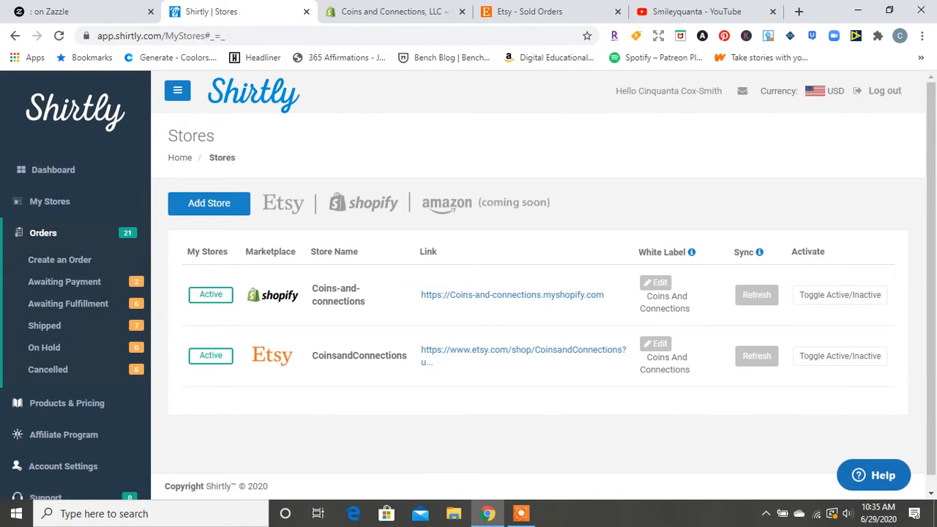
click(52, 170)
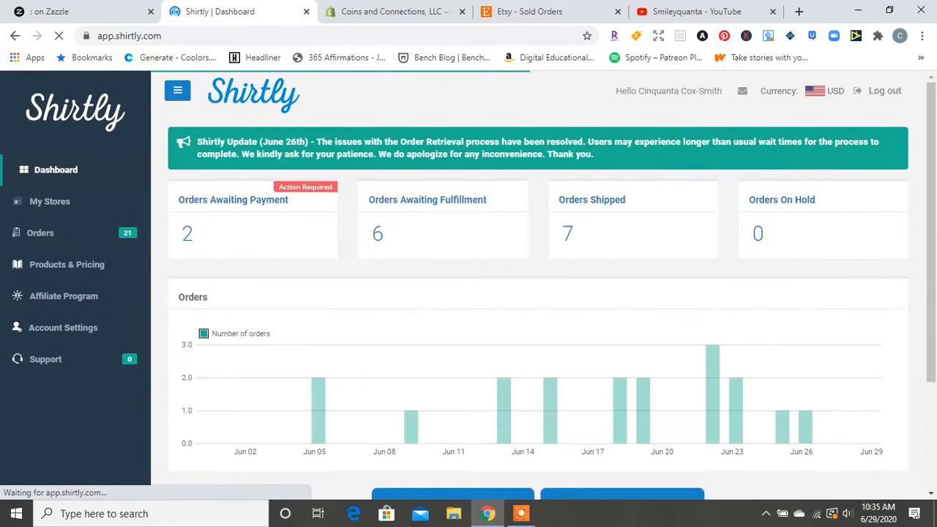
mouse_move(930, 220)
mouse_down()
mouse_move(931, 324)
mouse_move(931, 220)
mouse_up()
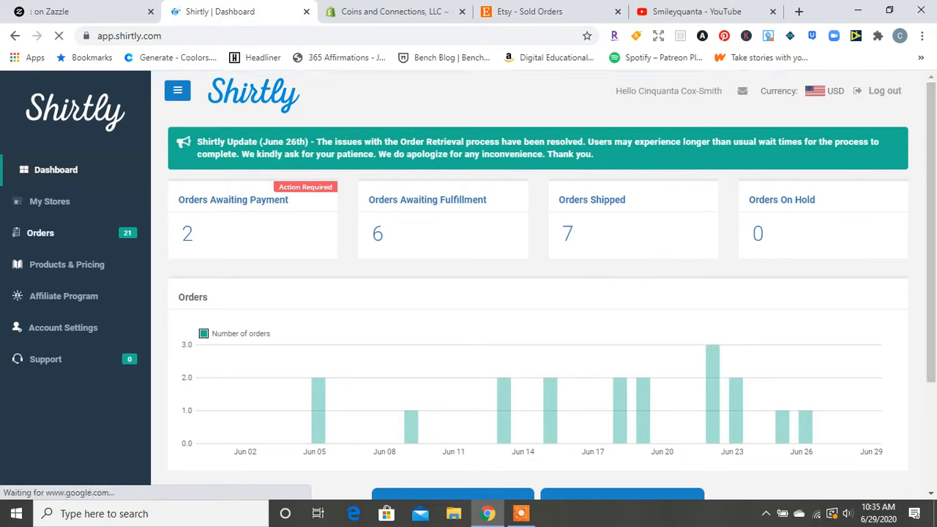
- Open the order creation form to view its order types, and close it without creating an order
click(41, 233)
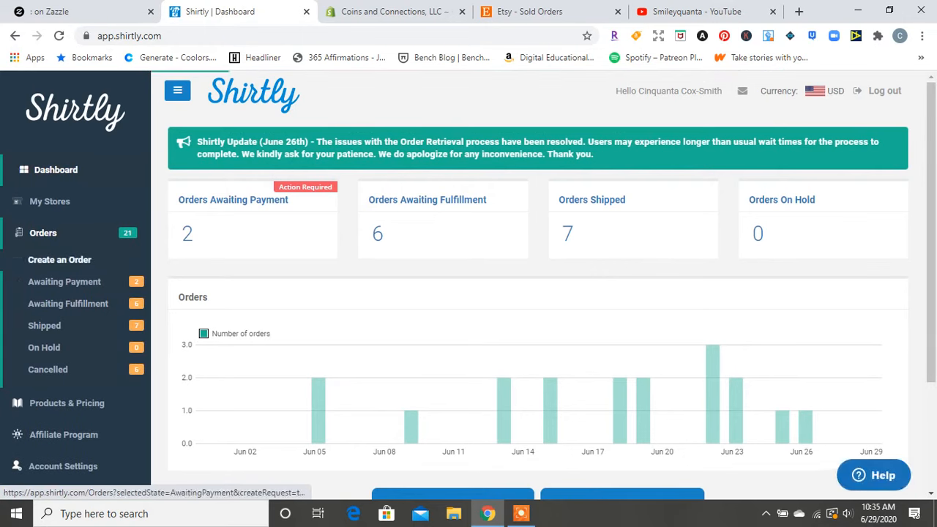
click(59, 259)
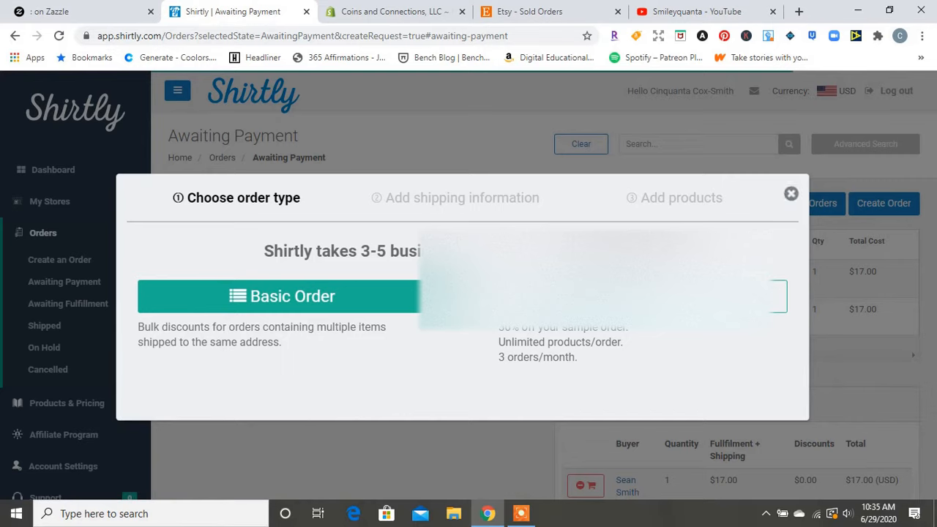
click(791, 194)
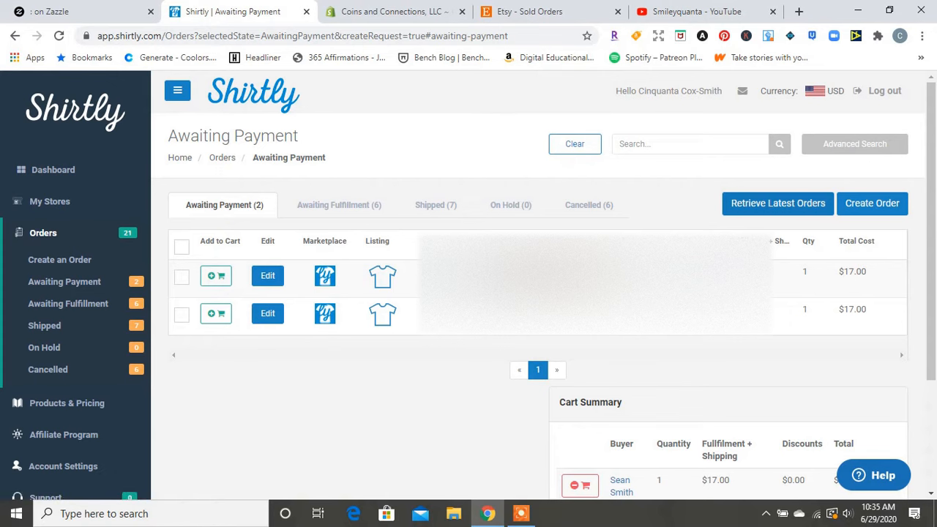
- Retrieve the latest orders from the connected stores and close the retrieval notice
click(777, 203)
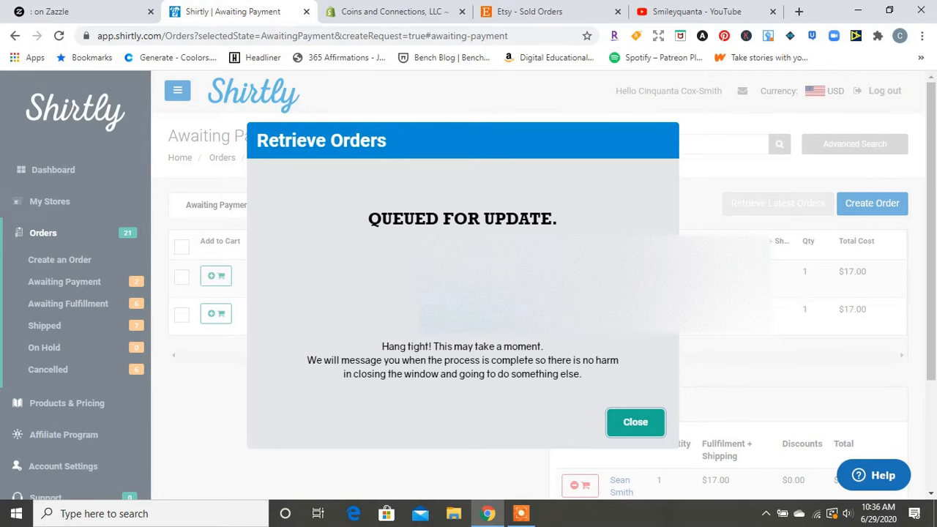
click(635, 422)
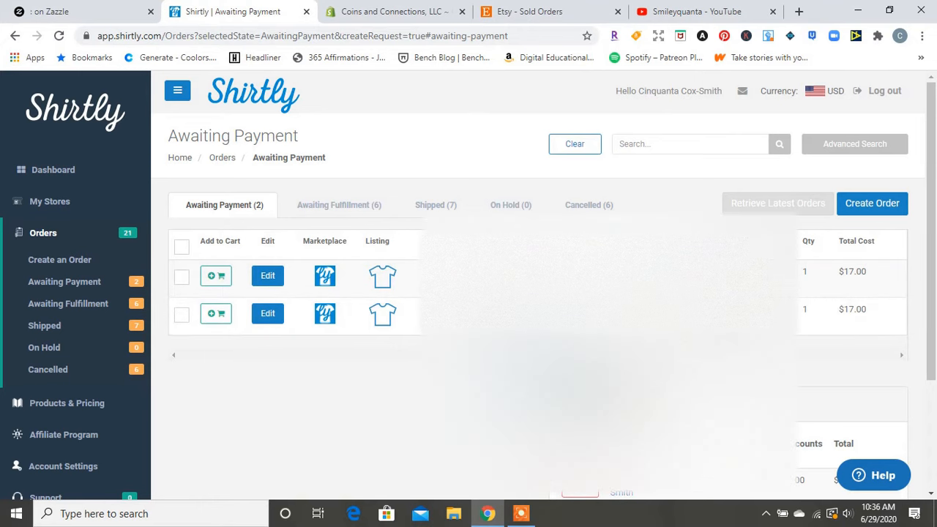
click(521, 513)
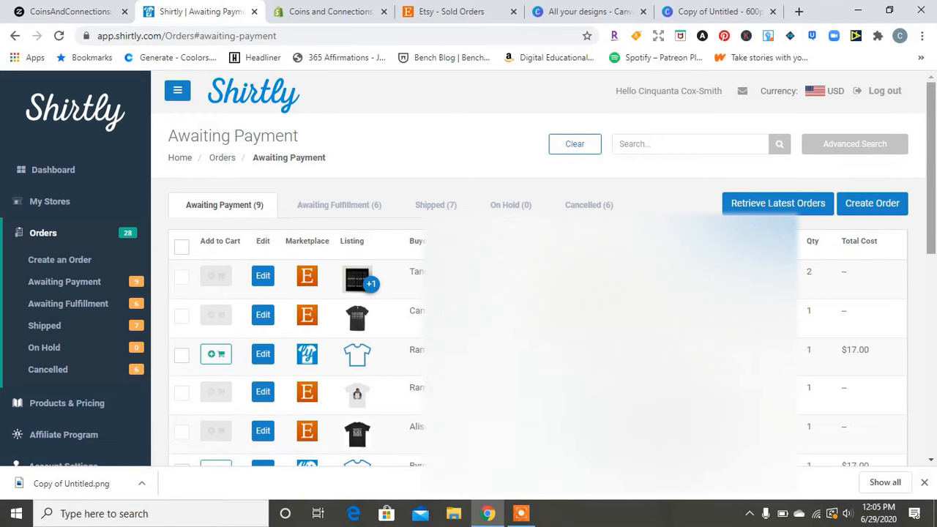
- Review the list of orders awaiting payment, including their marketplaces and listings
scroll(468, 293, down, 1)
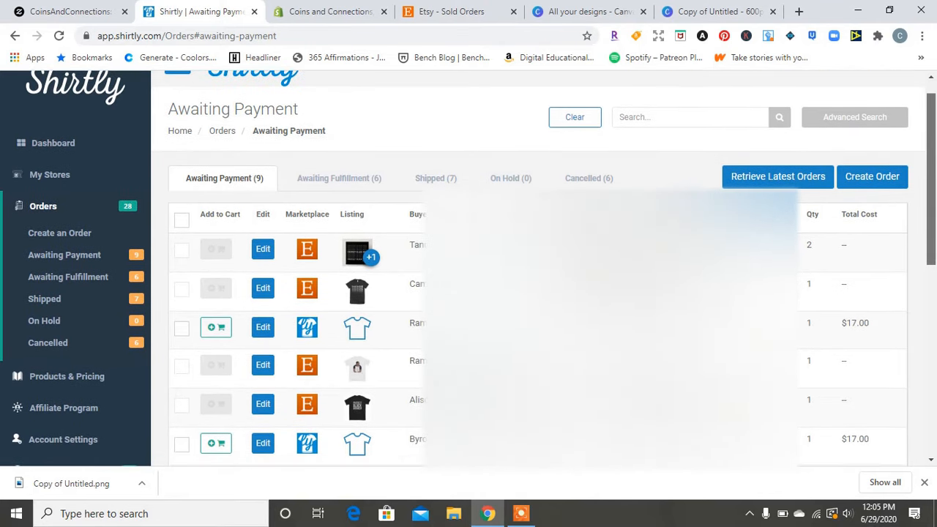
scroll(468, 292, up, 1)
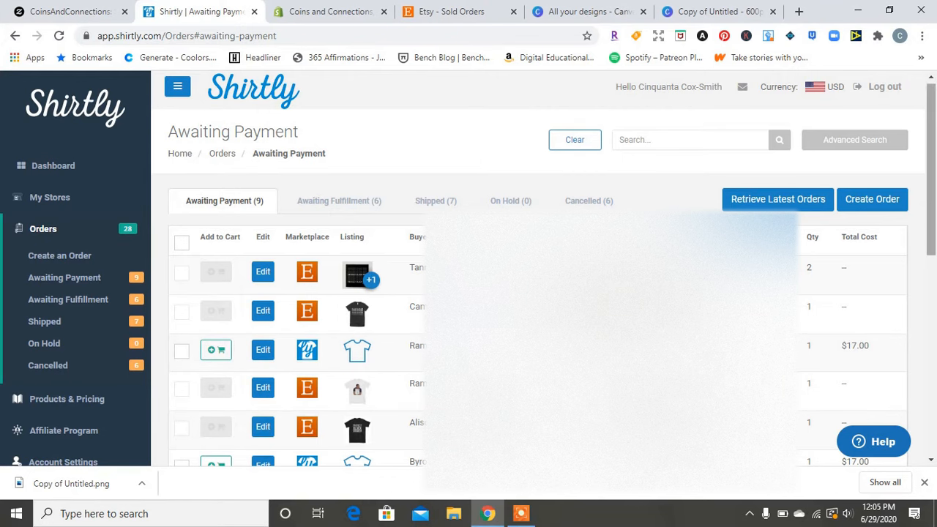
scroll(468, 293, down, 3)
scroll(468, 293, up, 3)
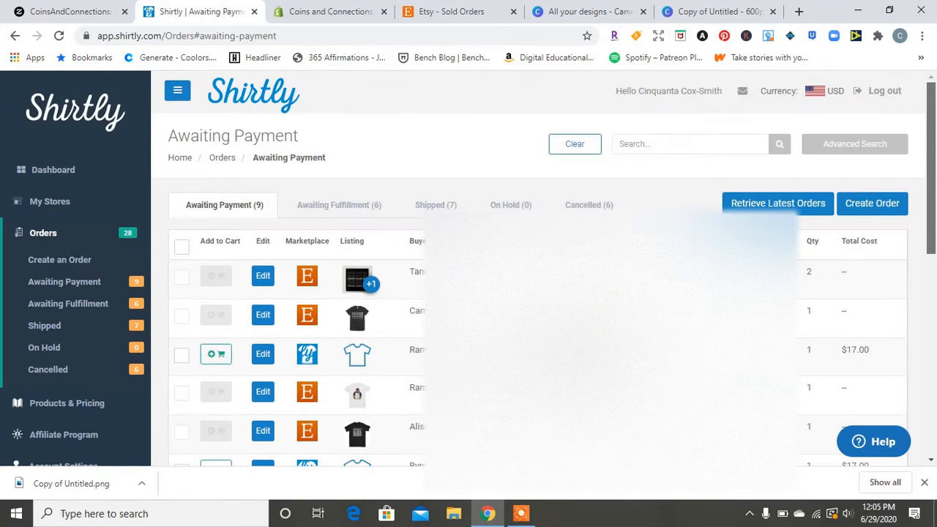
scroll(468, 293, down, 3)
scroll(468, 293, up, 2)
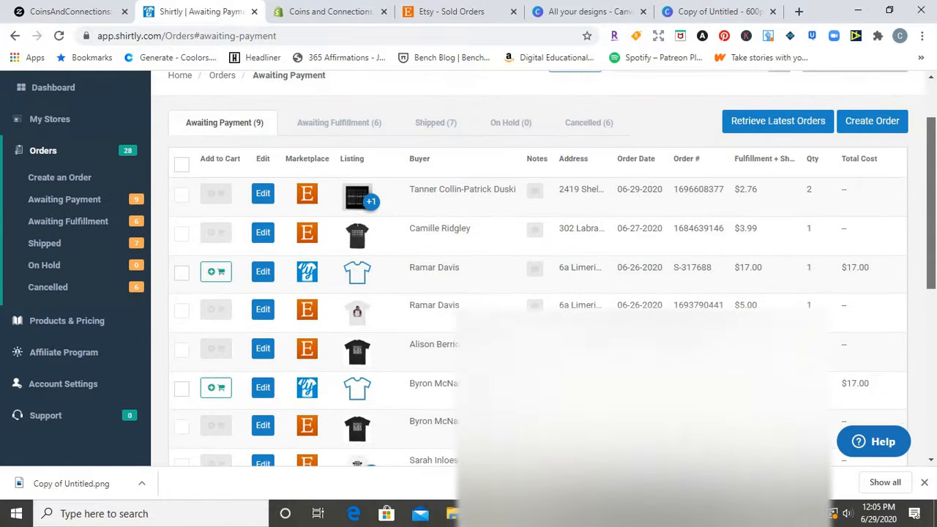
scroll(469, 293, up, 1)
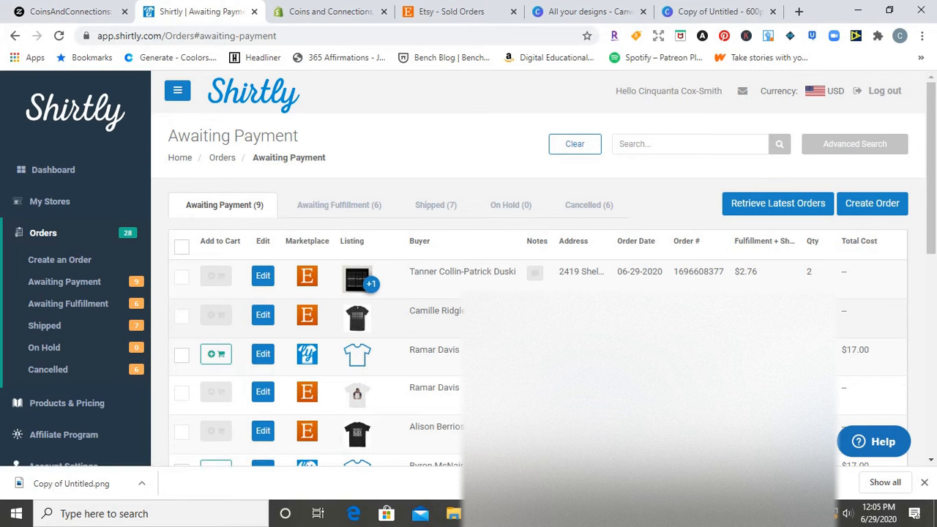
- Open the awaiting-payment order for the black "hustle hard girl" T-shirt and show its purchased listing
click(457, 272)
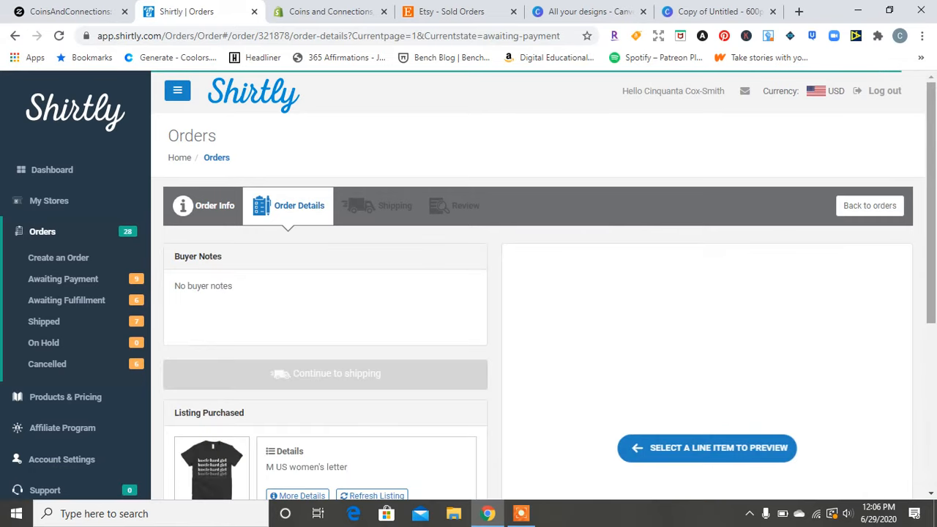
scroll(469, 285, down, 2)
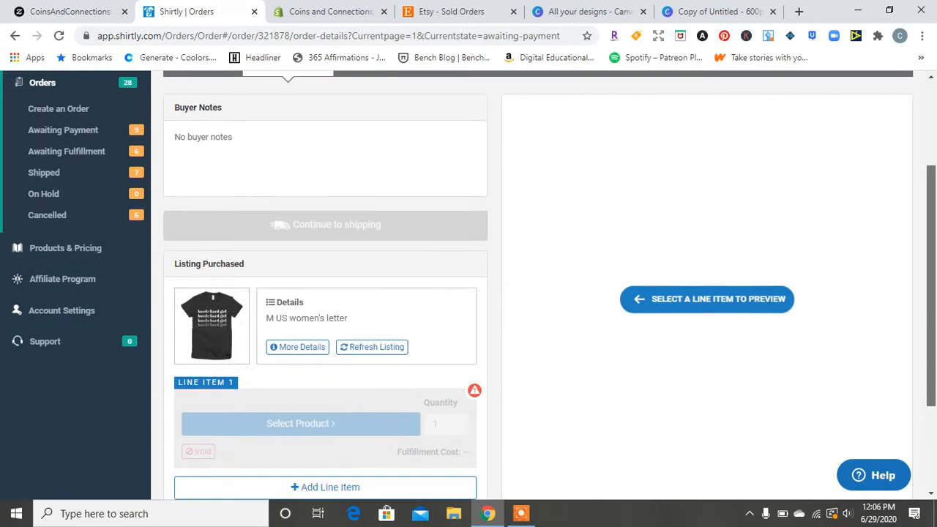
scroll(468, 286, down, 1)
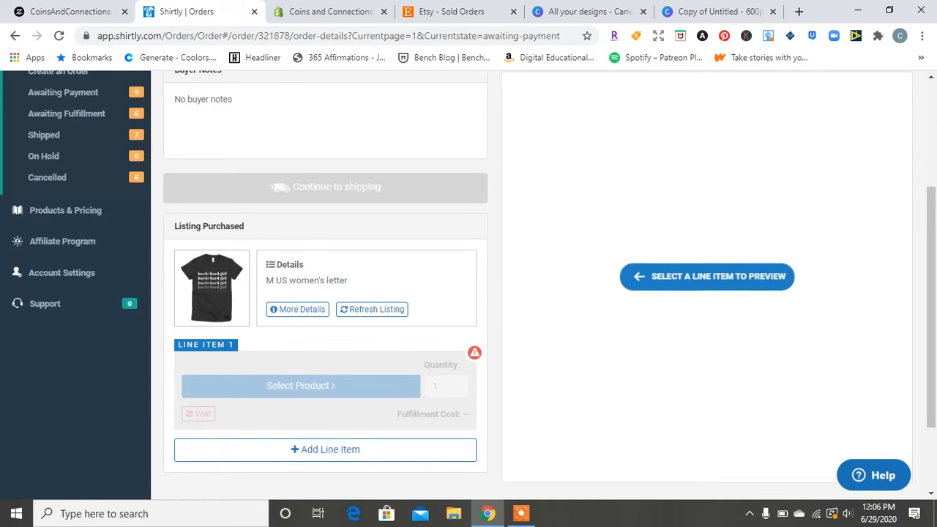
mouse_move(212, 289)
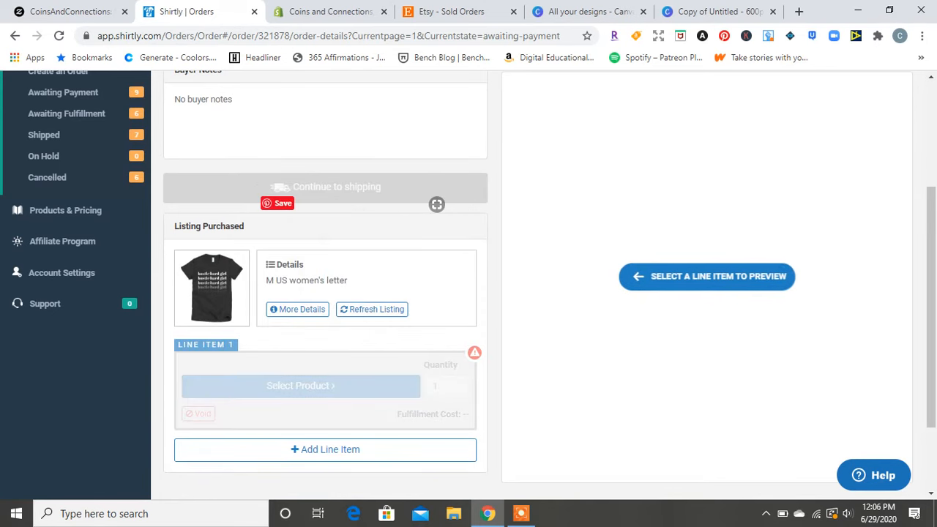
- Start product selection for line item 1 in the Ladies category and browse the available garment styles
click(301, 385)
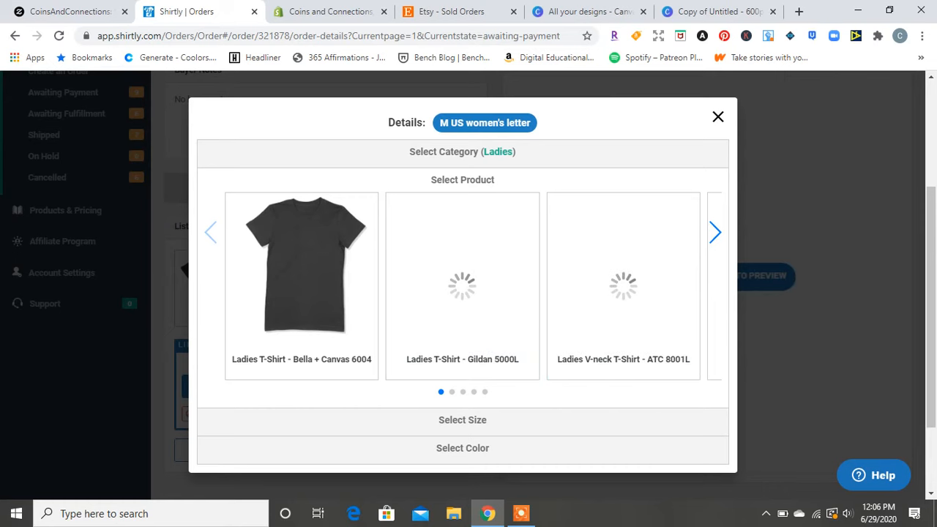
click(715, 232)
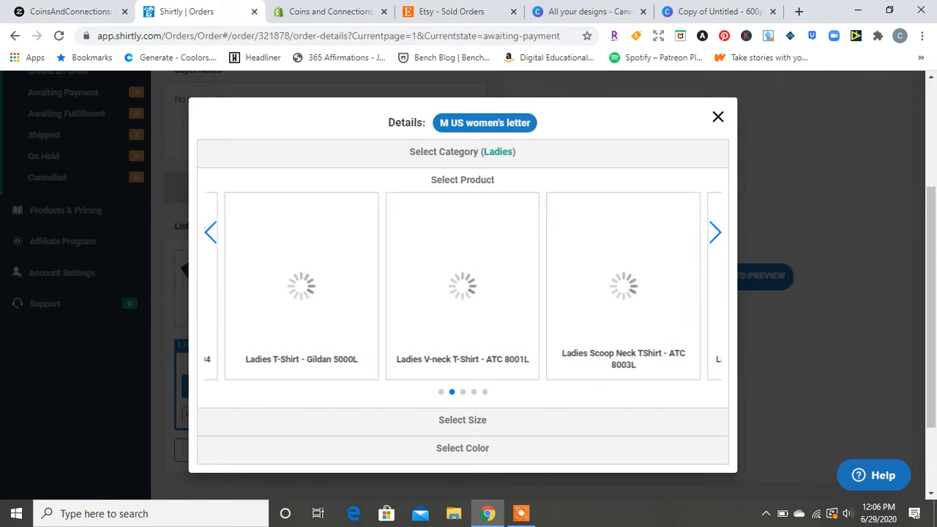
click(715, 232)
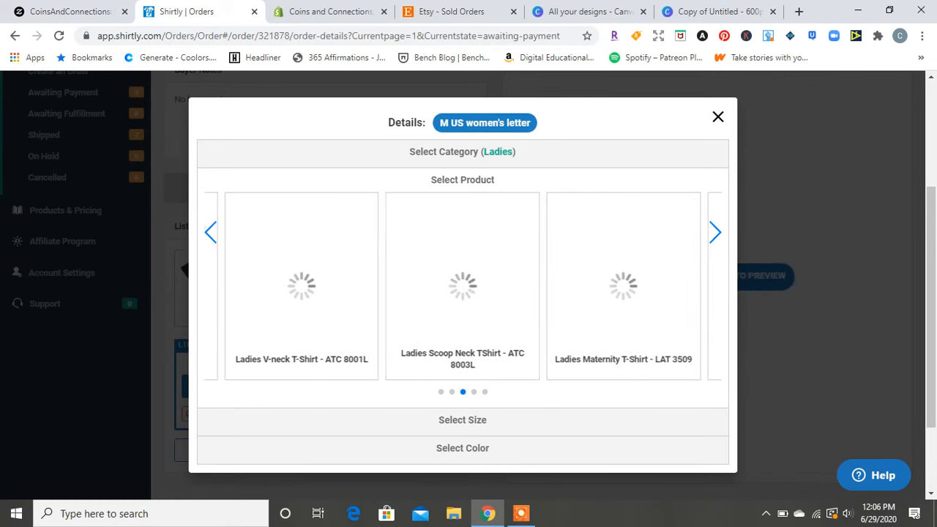
click(715, 232)
click(715, 232)
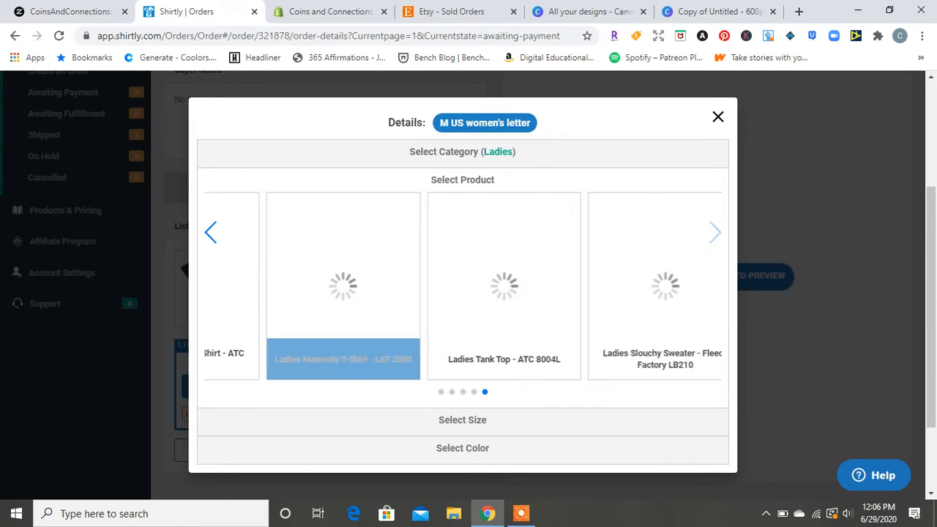
click(211, 232)
click(211, 232)
click(210, 232)
click(210, 232)
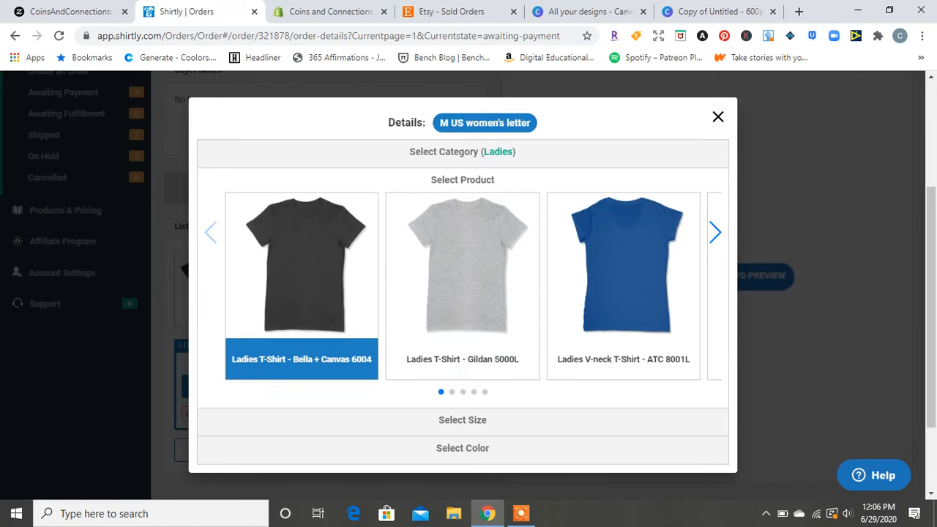
- Set the line item to Ladies T-Shirt - Bella + Canvas 6004, size M, color Black, and save the variants
click(302, 359)
click(414, 322)
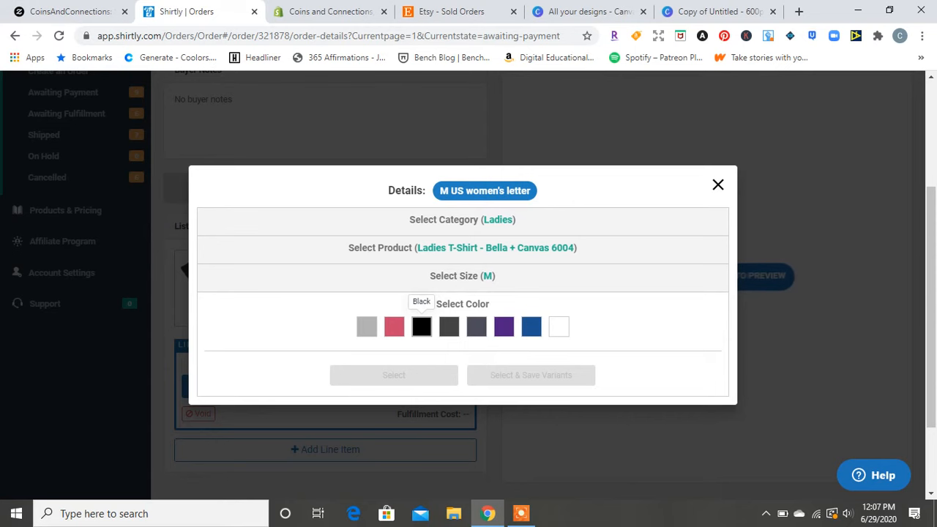
click(421, 327)
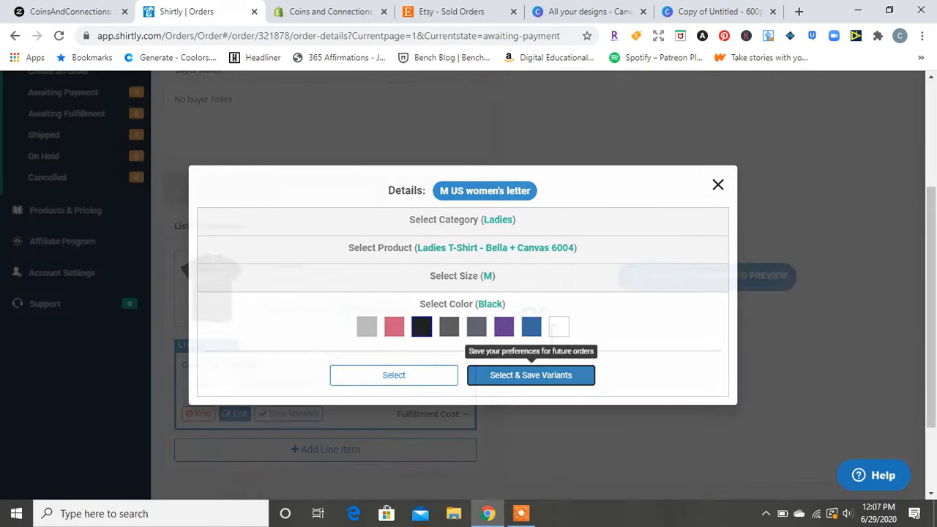
click(530, 375)
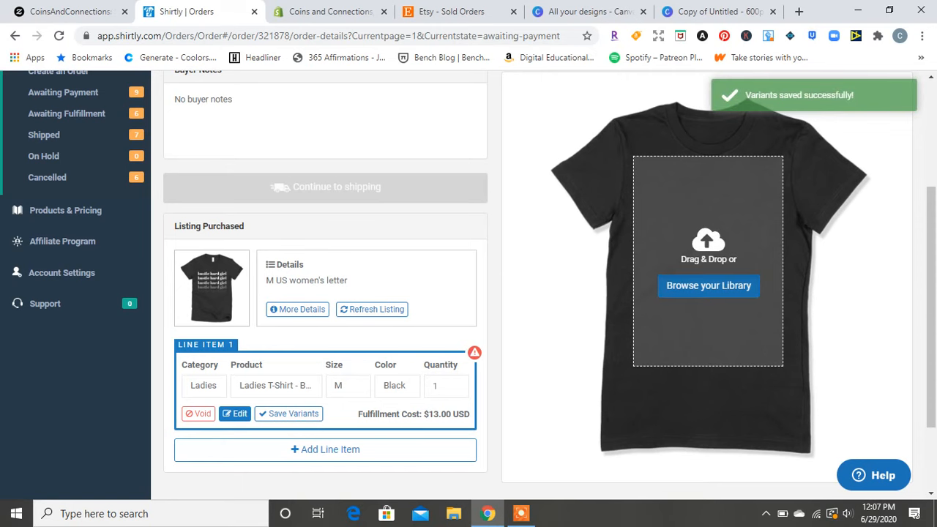
- Place the "hustle hard girl" design from the design library on the black T-shirt
click(709, 285)
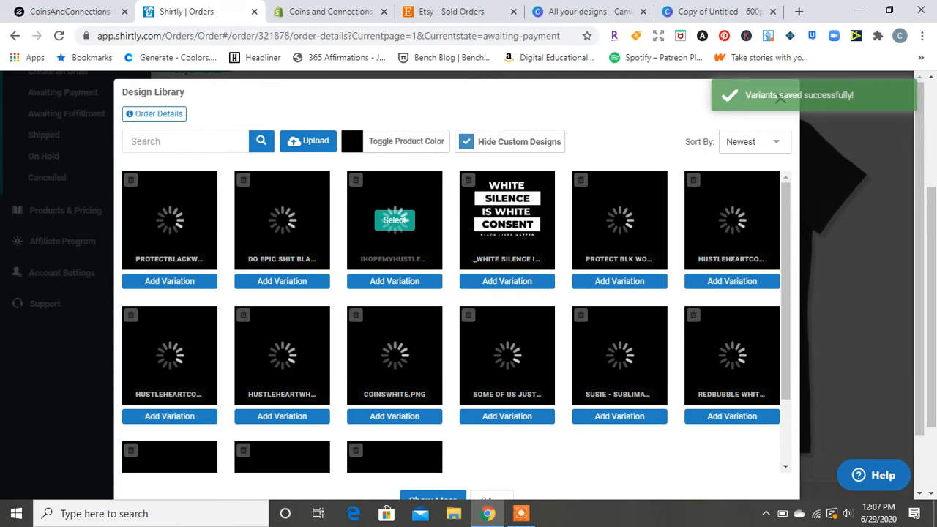
click(521, 513)
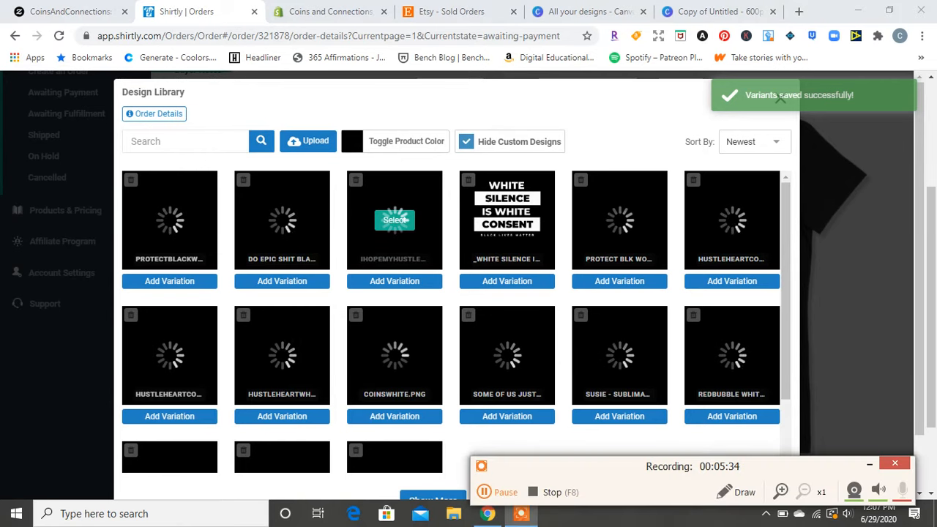
scroll(169, 404, down, 2)
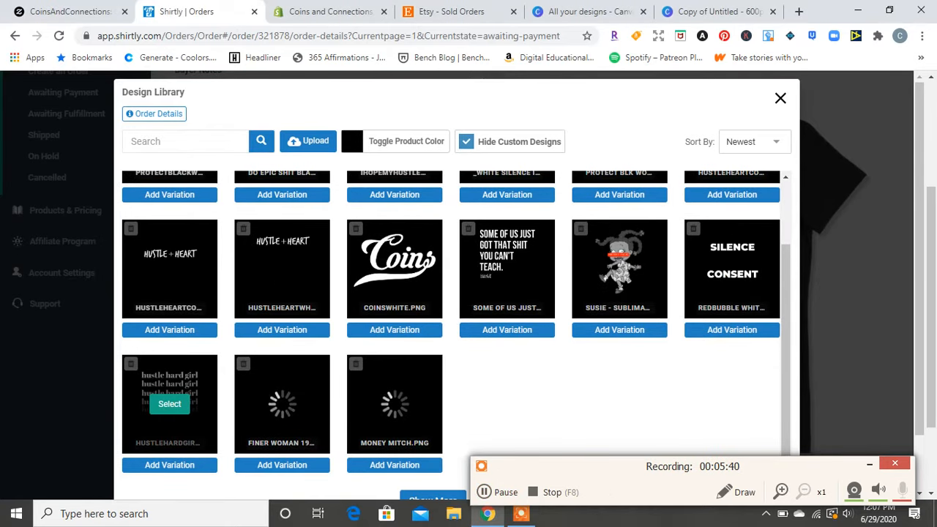
click(169, 403)
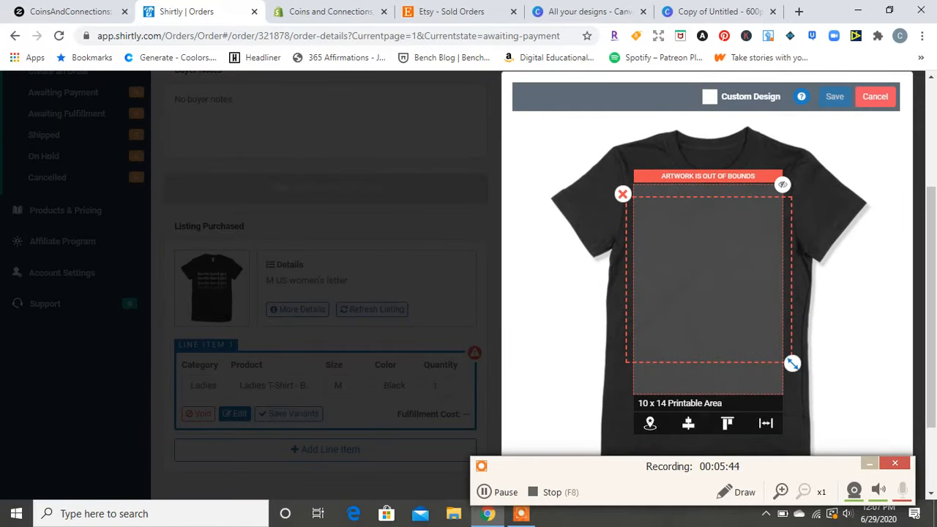
click(869, 463)
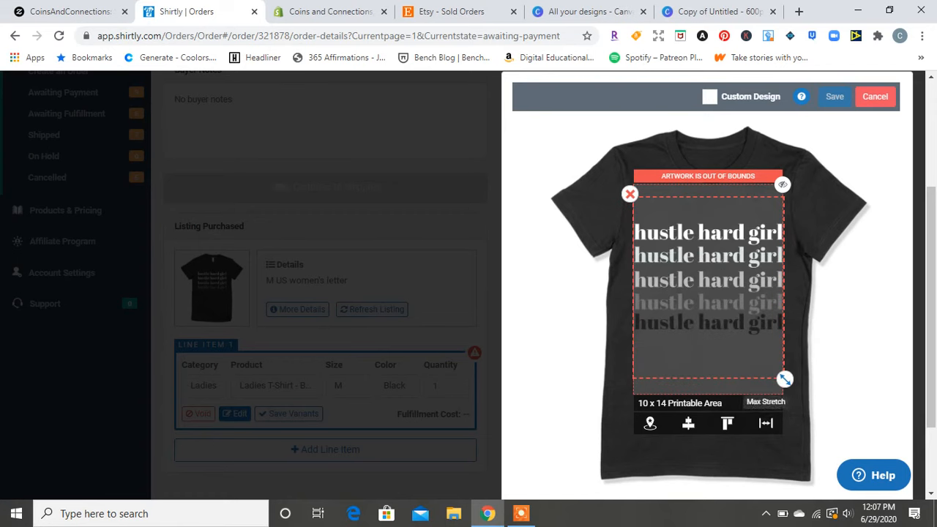
- Stretch the artwork to the full width of the 10 x 14 printable area, align it to the area's upper edge, and save it
click(766, 423)
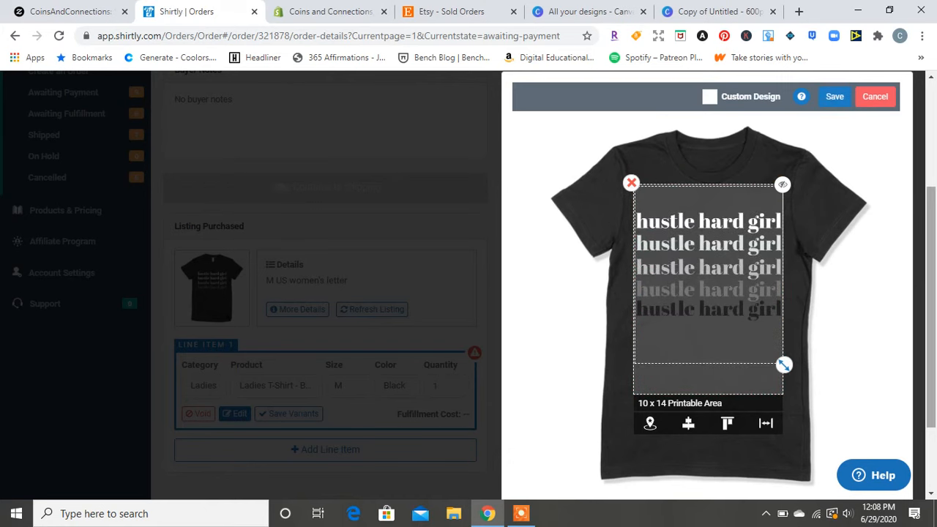
drag(931, 293, 931, 263)
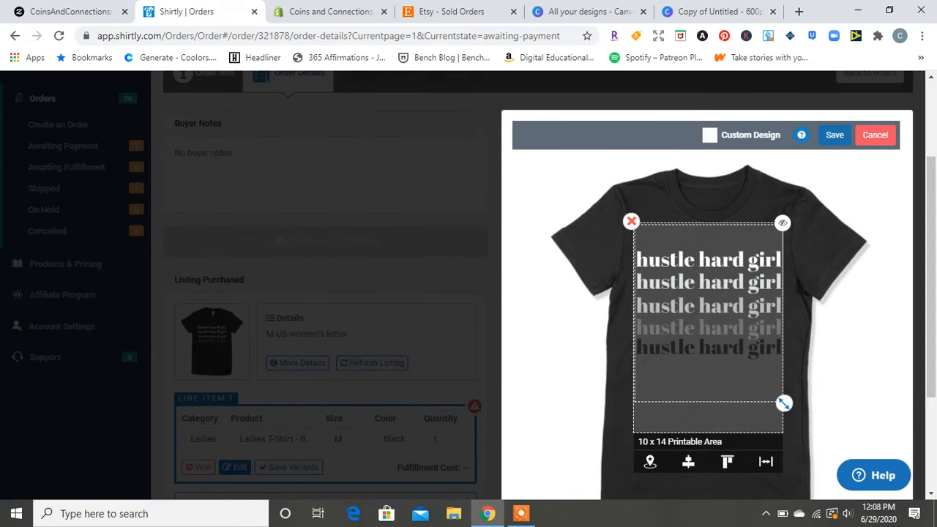
click(834, 135)
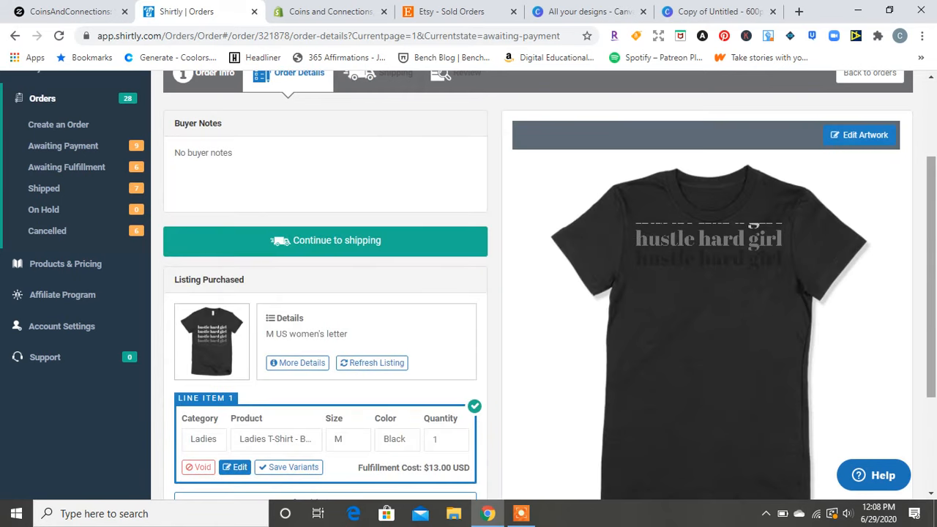
scroll(538, 285, down, 1)
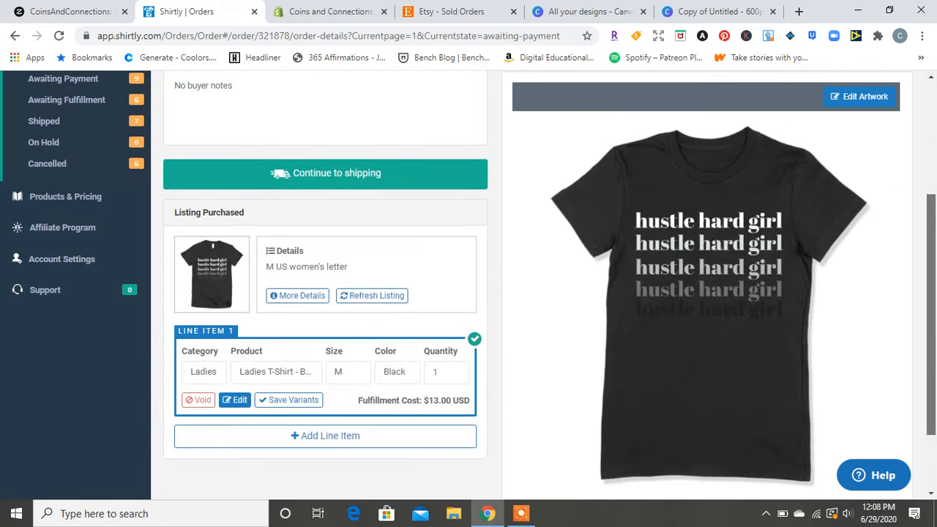
- Proceed to shipping for the T-shirt order, keep the fixed-rate DHL US Inbound Priority option, and continue to order review
scroll(538, 285, up, 3)
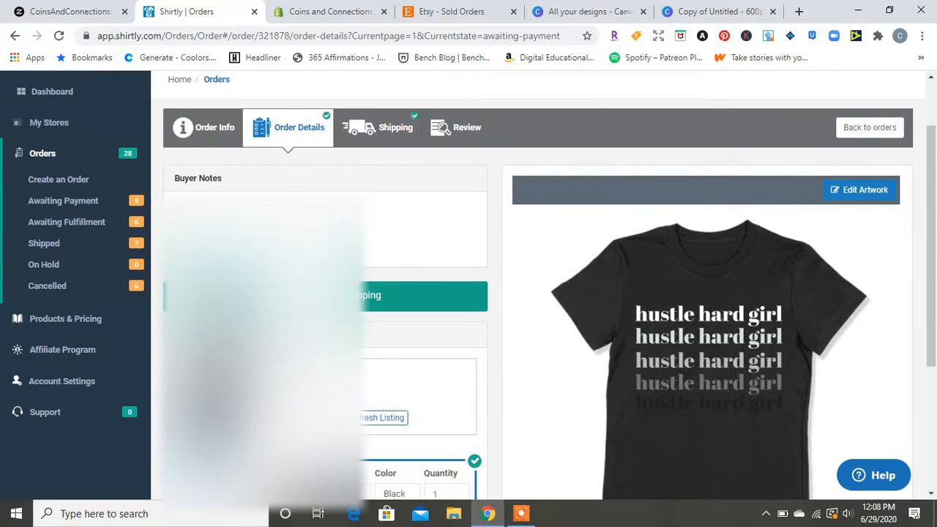
click(381, 296)
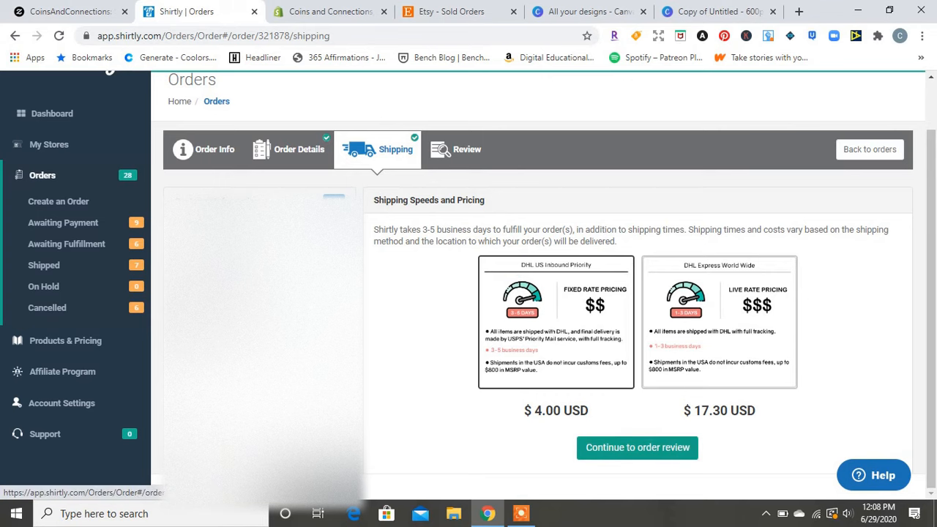
click(637, 447)
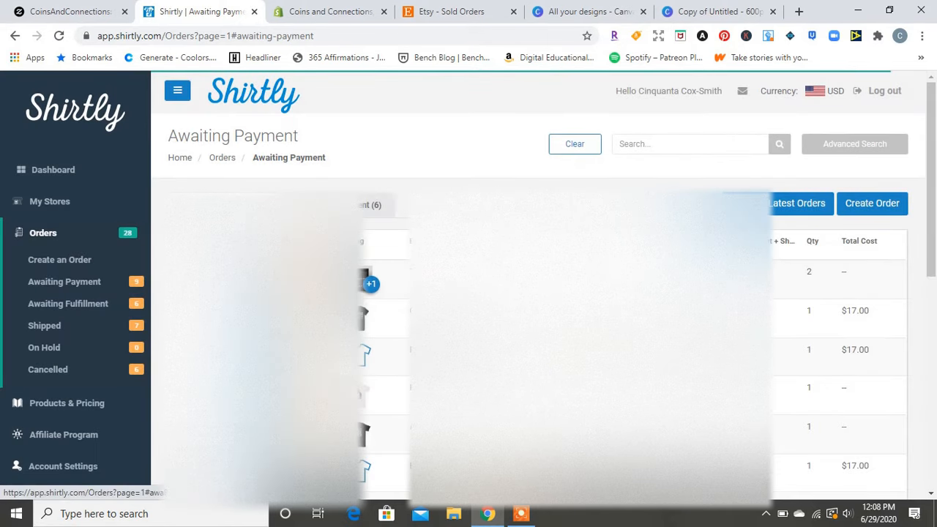
- Look over the orders awaiting fulfillment and return to the list of orders awaiting payment
click(339, 206)
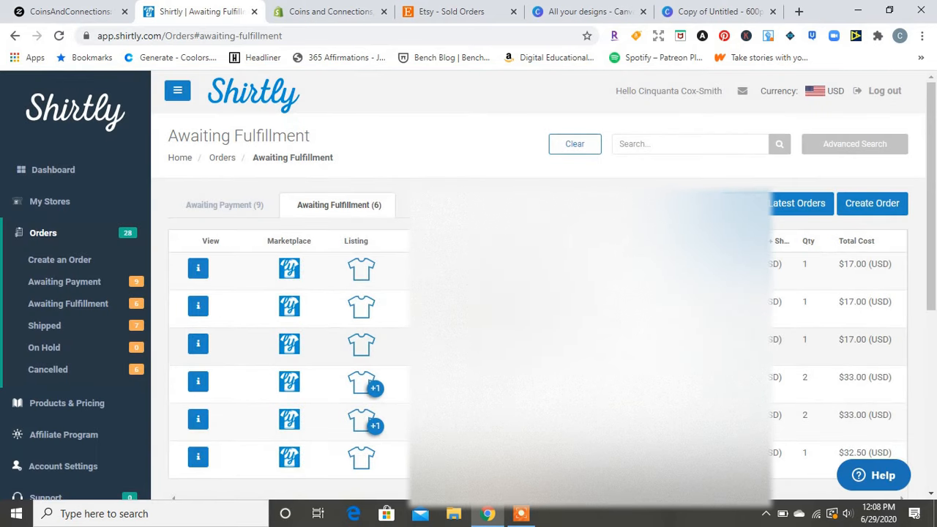
click(224, 205)
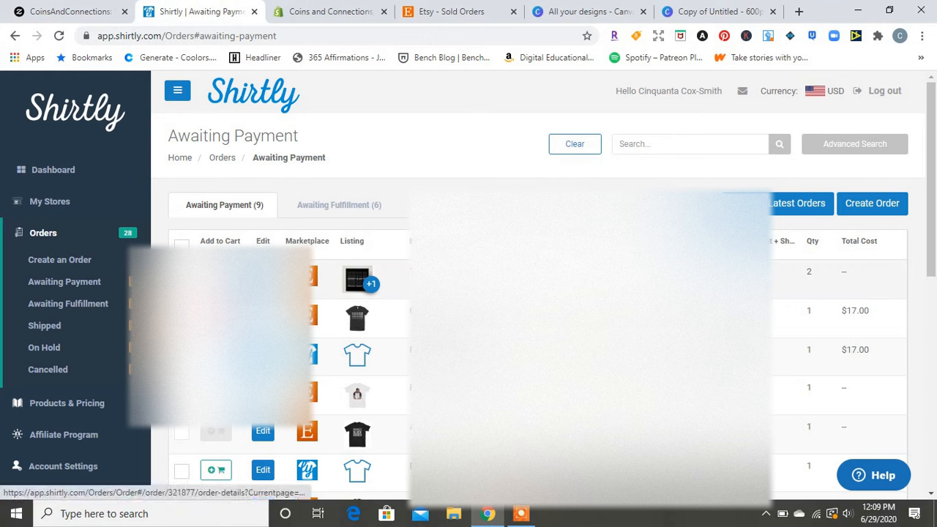
- Open the first order awaiting payment for editing, view its order information, and return to the dashboard
click(263, 277)
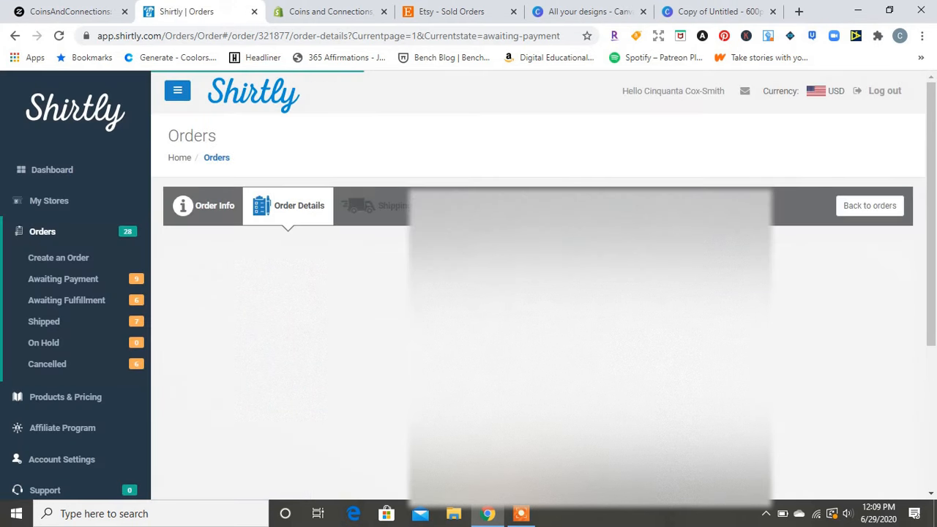
click(205, 206)
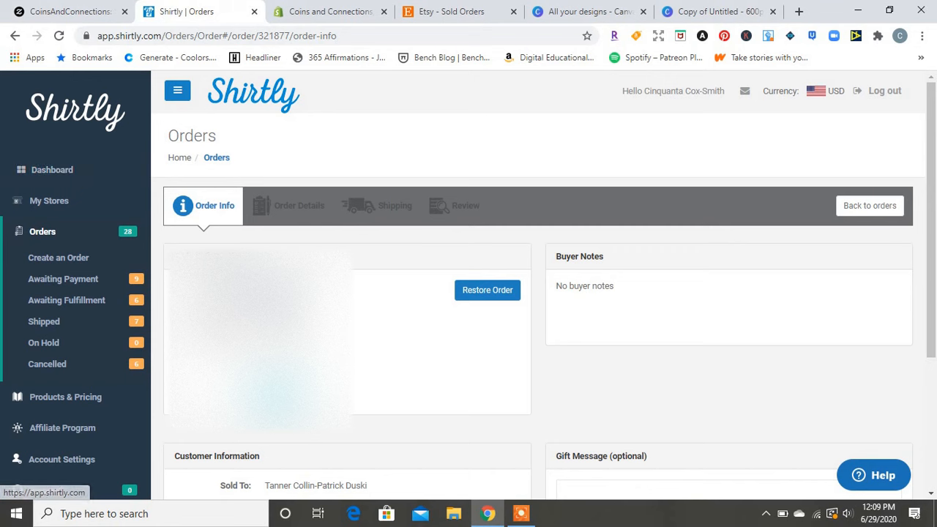
click(52, 170)
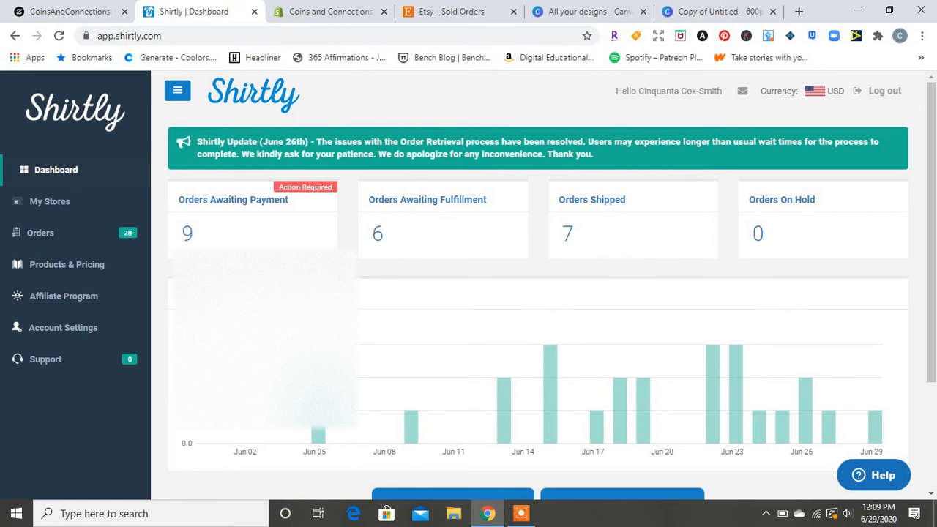
click(521, 513)
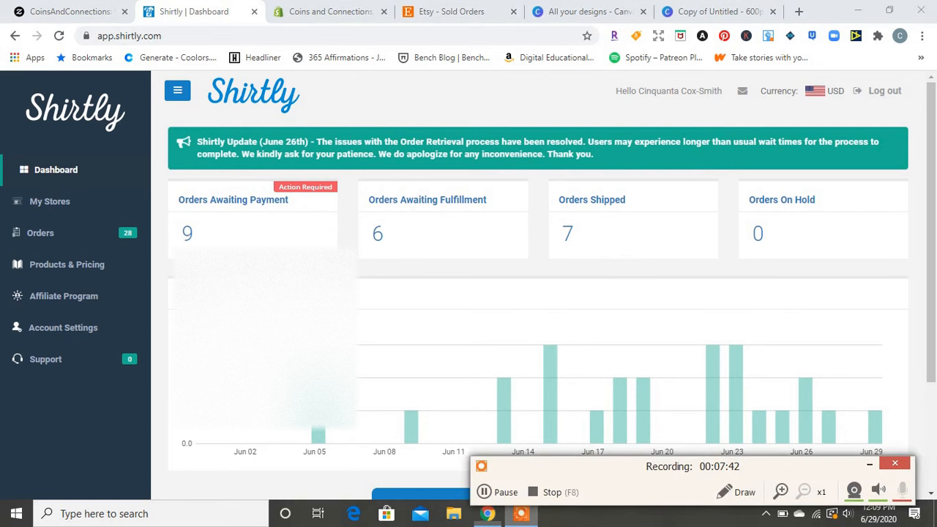